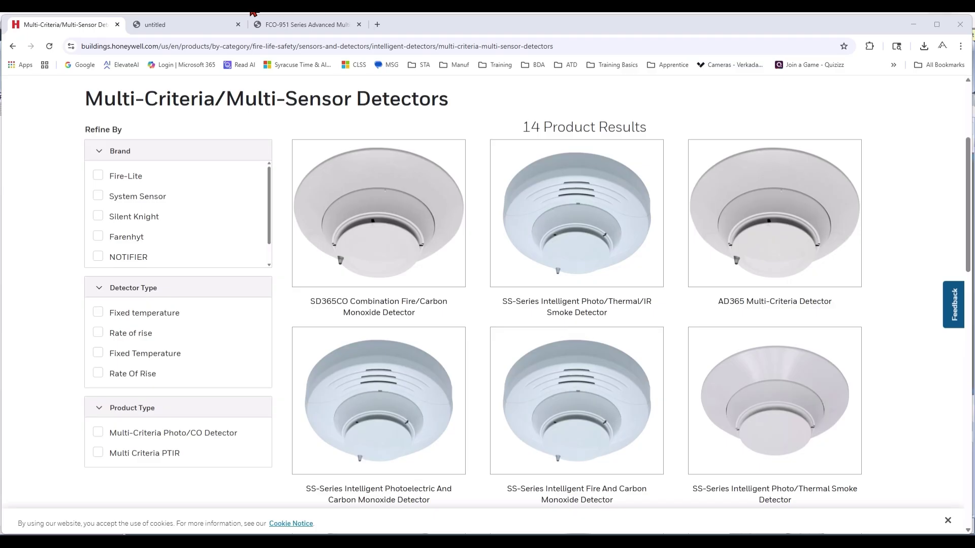
Look over the MCS-COF3 datasheet, then switch to the FCO-951 Series datasheet.
{"action": "left_click", "coordinate": [211, 27]}
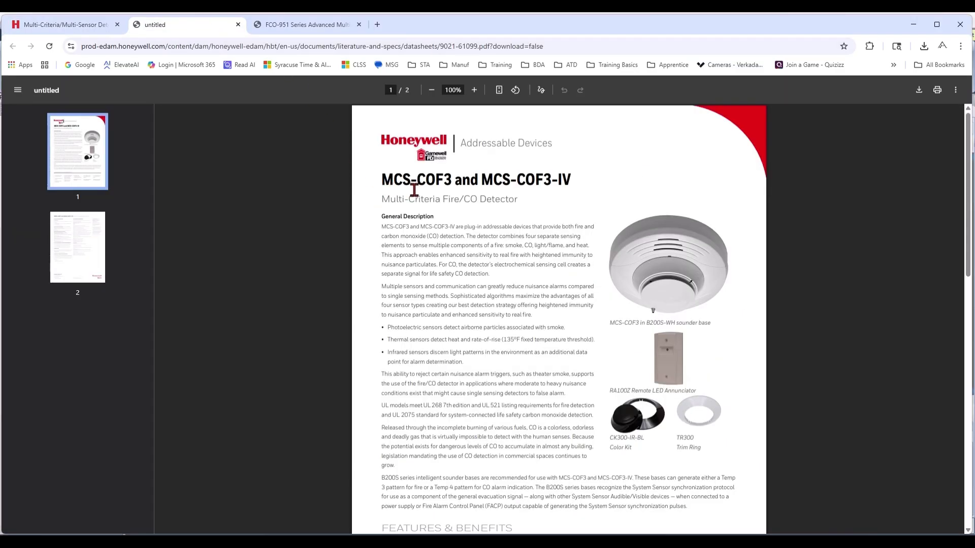
{"action": "left_click", "coordinate": [325, 30]}
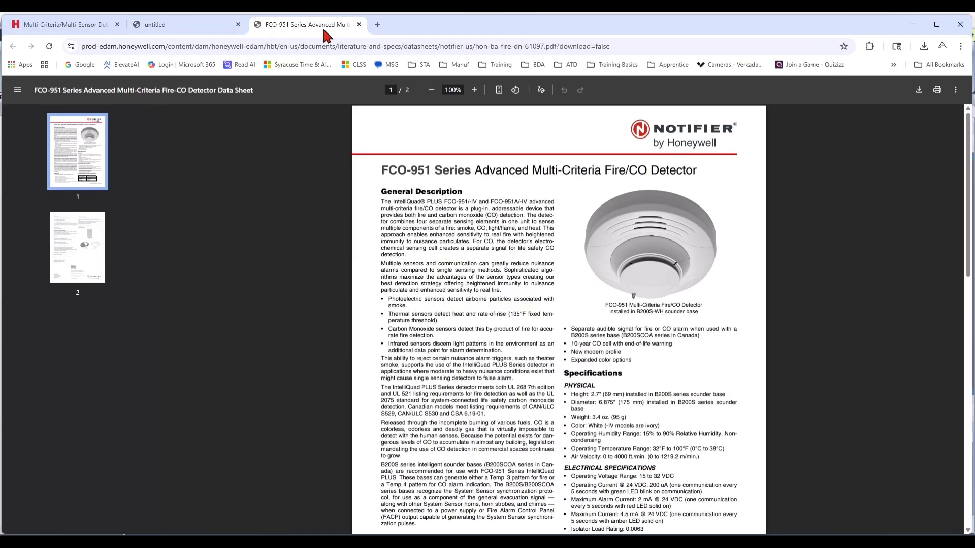
Recheck both datasheets and highlight the Group 1–4 columns for all detectors.
{"action": "left_click", "coordinate": [206, 26]}
{"action": "left_click", "coordinate": [287, 25]}
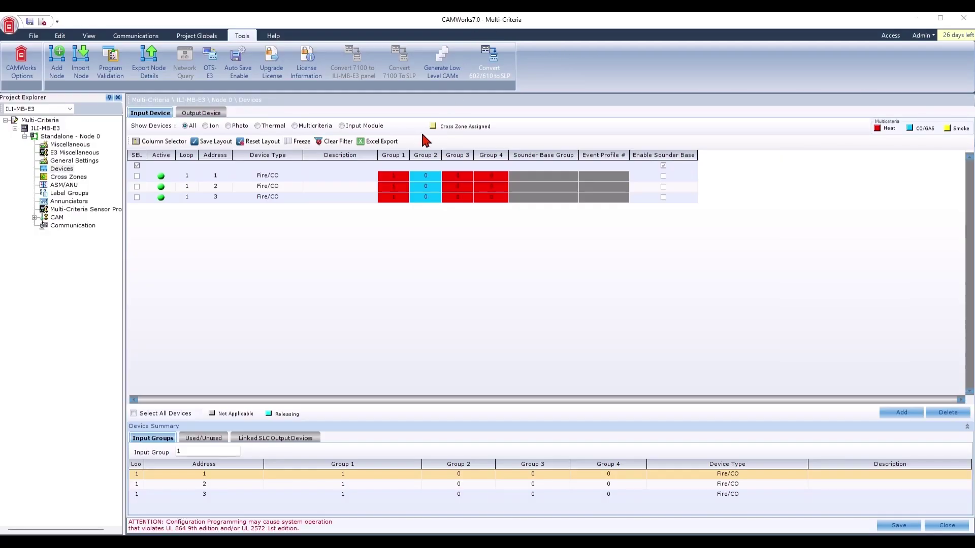
{"action": "left_click", "coordinate": [394, 158]}
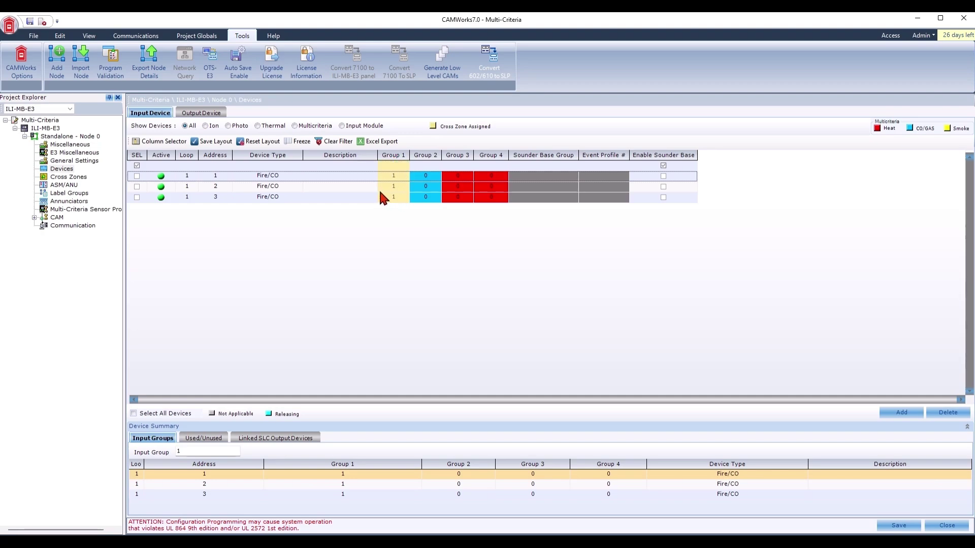
{"action": "left_click", "coordinate": [433, 158]}
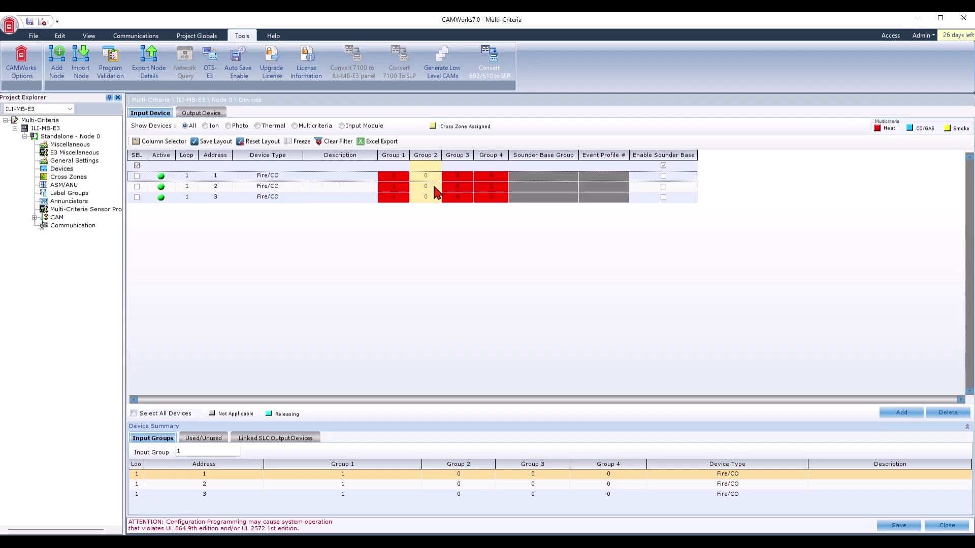
{"action": "left_click", "coordinate": [460, 156]}
{"action": "left_click", "coordinate": [490, 158]}
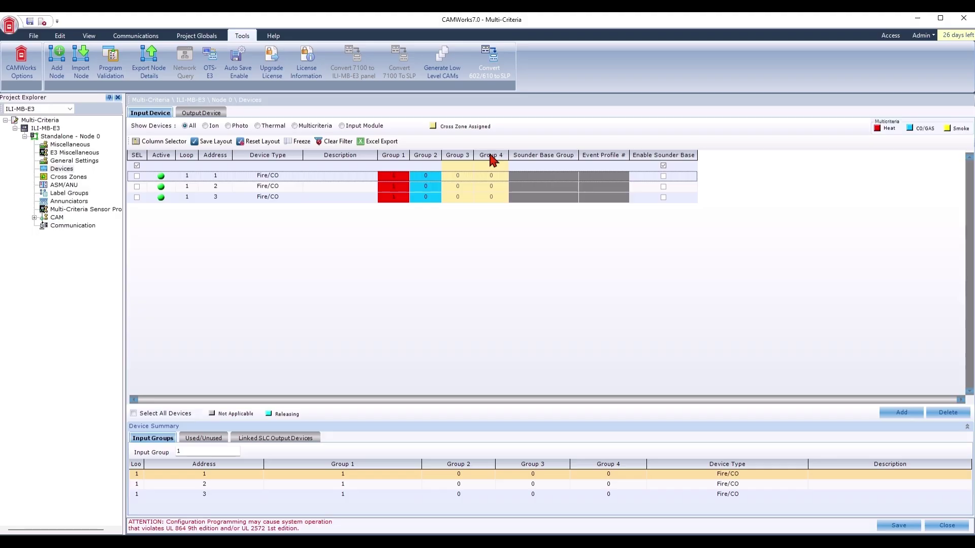
Set the address-1 detector's Group 1–4 cells to 300, 301, 302 and 303.
{"action": "left_click", "coordinate": [393, 179]}
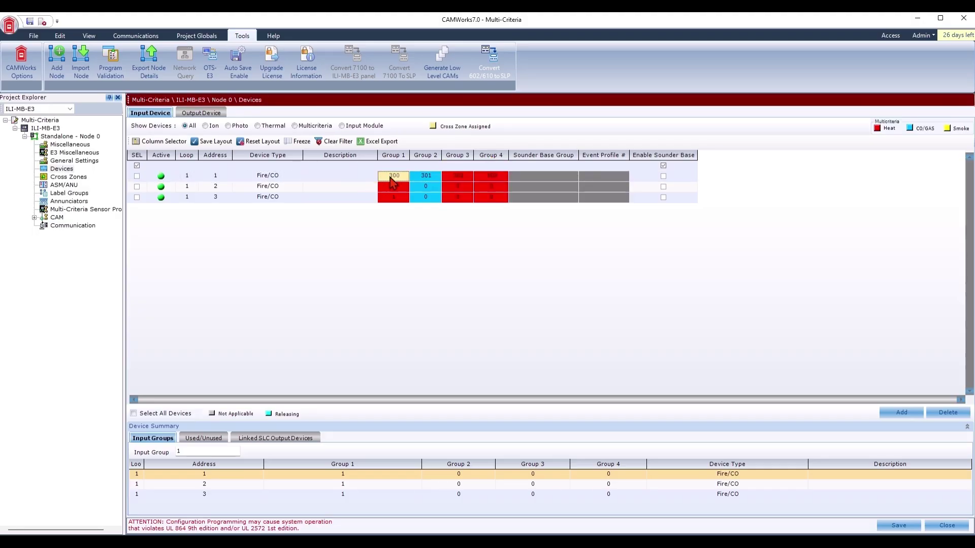
{"action": "left_click", "coordinate": [425, 178]}
{"action": "left_click", "coordinate": [457, 178]}
{"action": "left_click", "coordinate": [484, 179]}
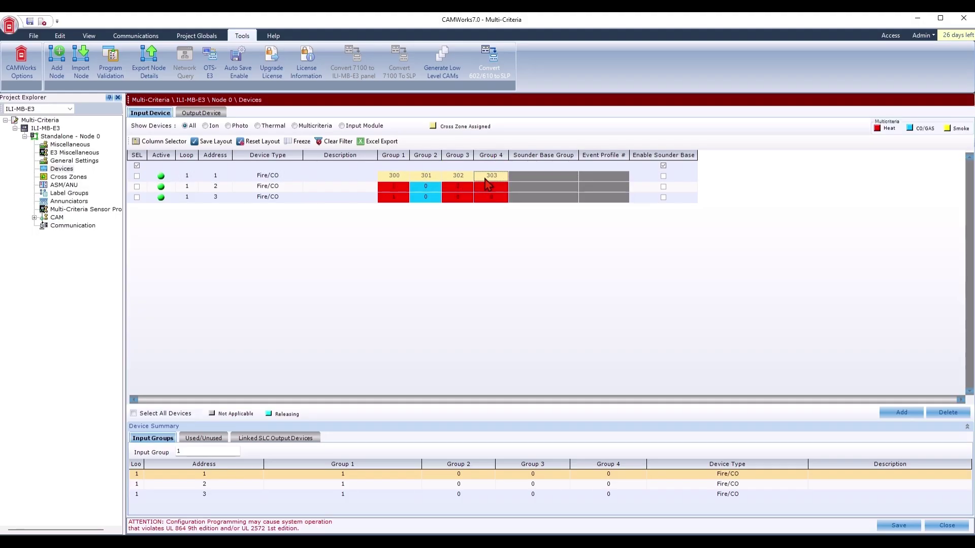
{"action": "left_click", "coordinate": [489, 164]}
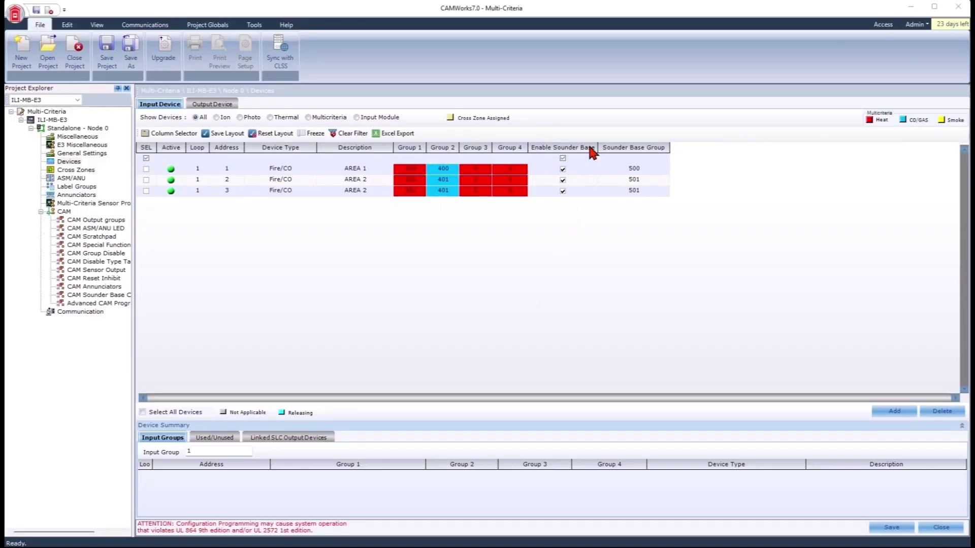
Review Enable Sounder Base, Group 1, Group 2, Sounder Base Group and AREA 2 entries before CAM Output Groups.
{"action": "left_click", "coordinate": [572, 151]}
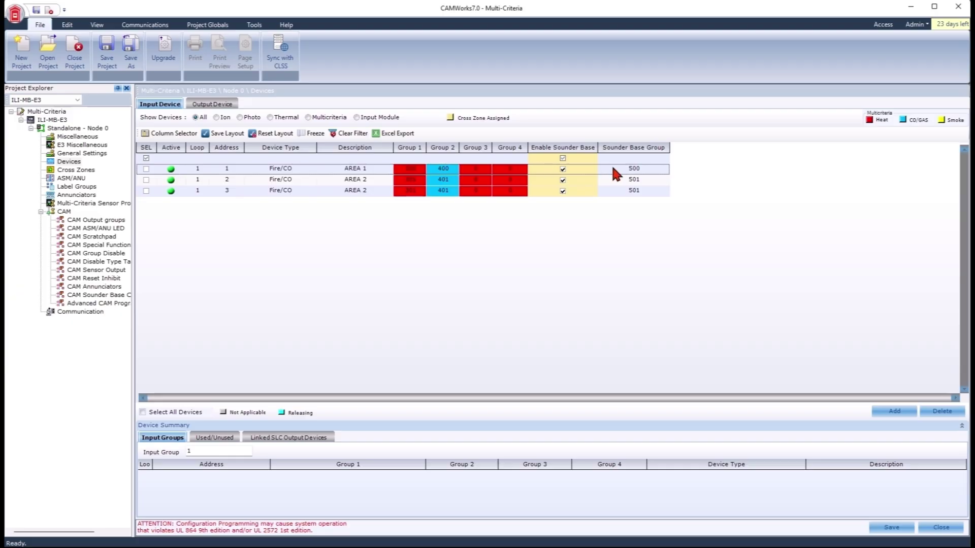
{"action": "left_click", "coordinate": [409, 152]}
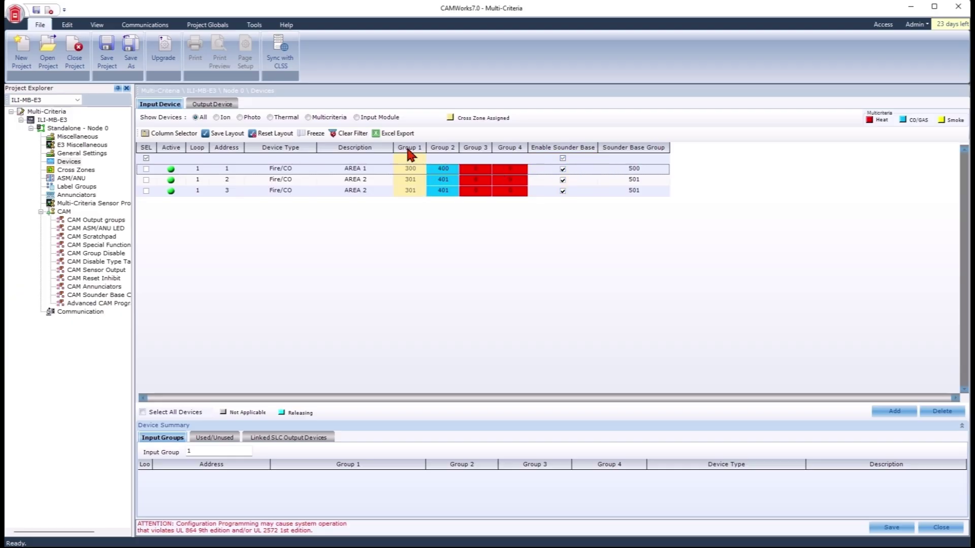
{"action": "left_click", "coordinate": [443, 152]}
{"action": "left_click", "coordinate": [632, 152]}
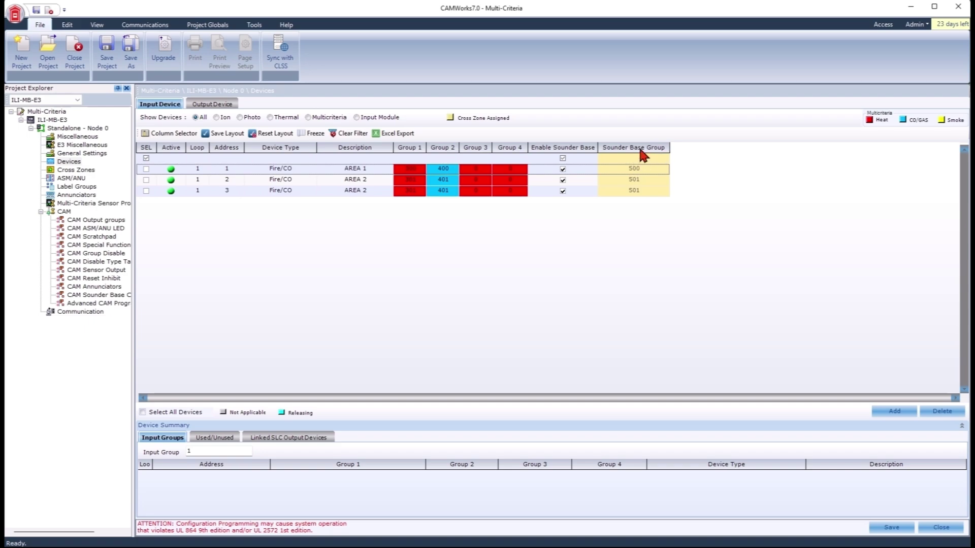
{"action": "left_click", "coordinate": [562, 247]}
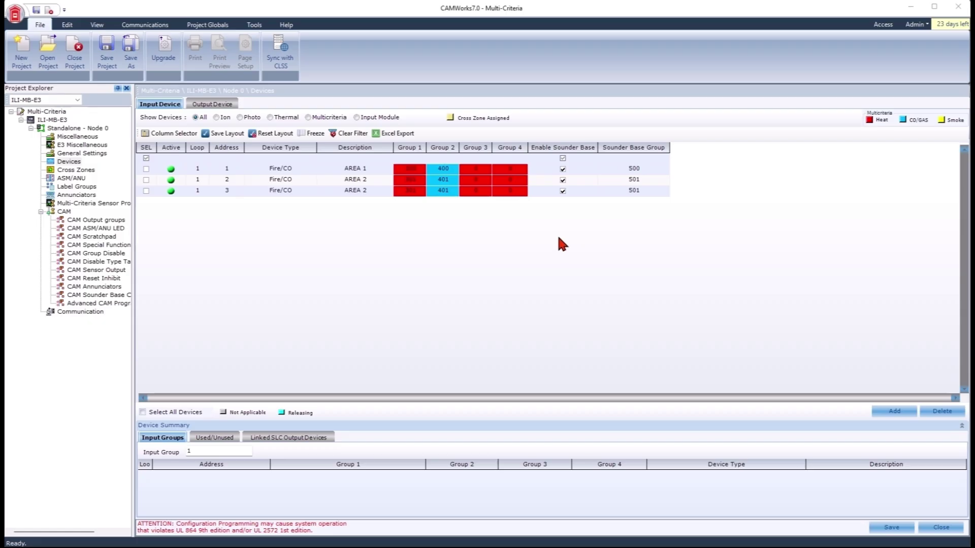
{"action": "left_click_drag", "start_coordinate": [366, 184], "coordinate": [366, 189]}
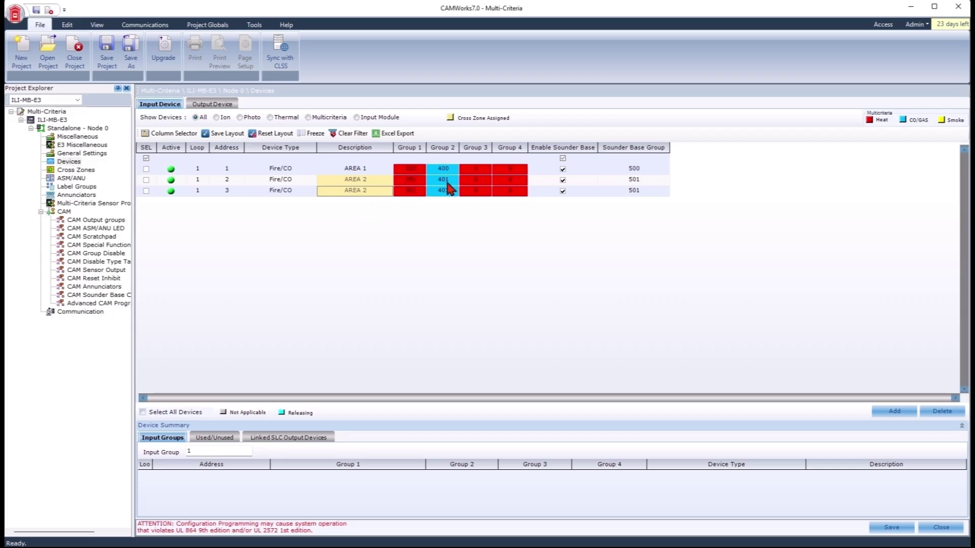
{"action": "left_click", "coordinate": [96, 223]}
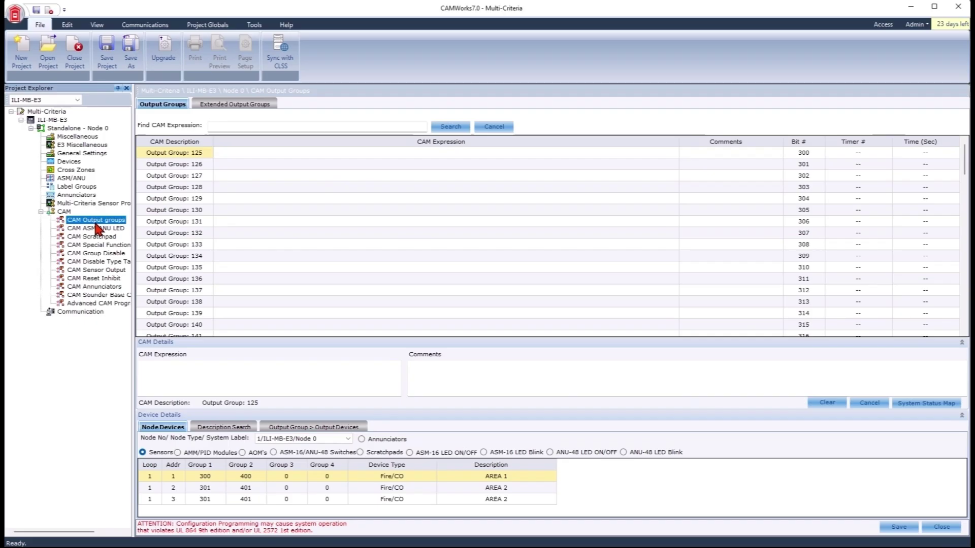
Inspect extended output groups 500 and 501, including group 500's N0G900, N0G1000, N0G440 expression.
{"action": "left_click", "coordinate": [230, 104]}
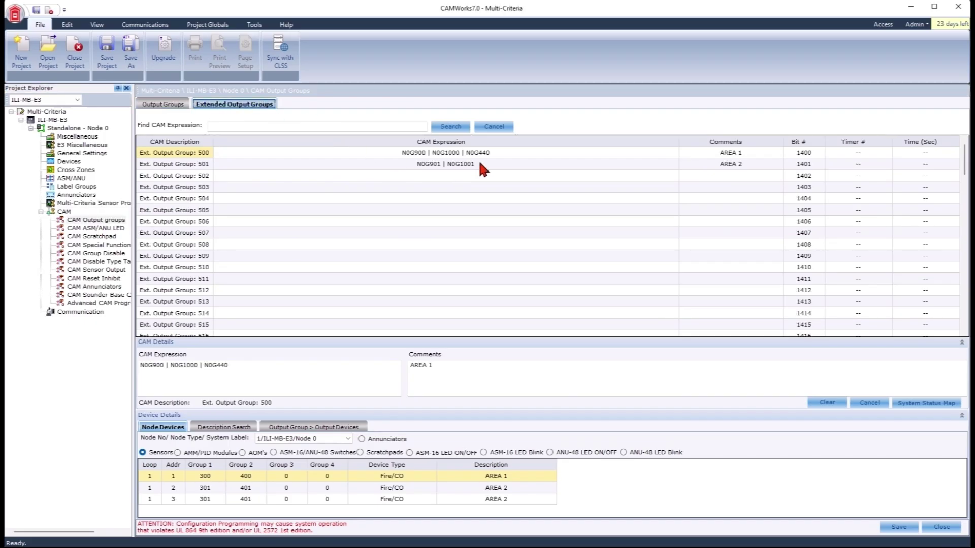
{"action": "left_click", "coordinate": [409, 151]}
{"action": "double_click", "coordinate": [410, 152]}
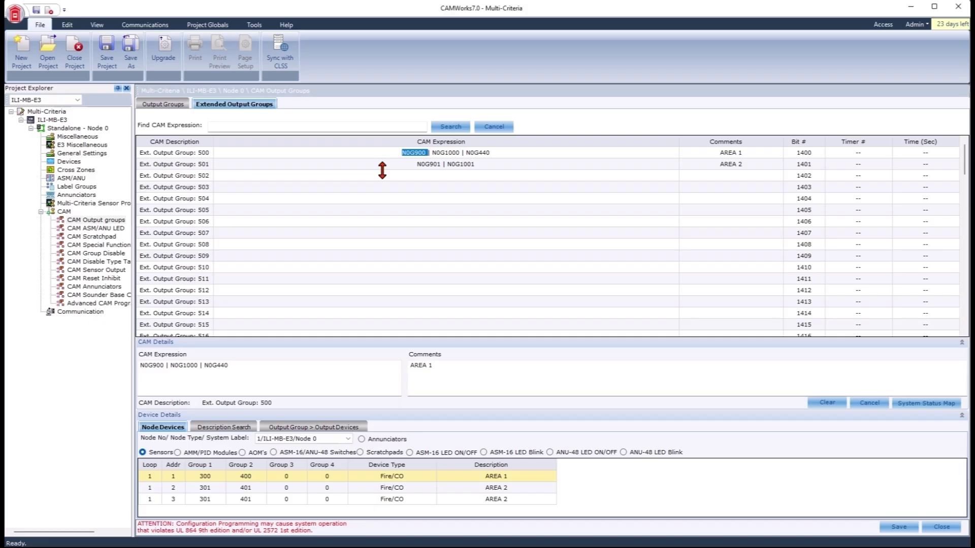
{"action": "double_click", "coordinate": [446, 152]}
{"action": "double_click", "coordinate": [478, 152]}
{"action": "left_click", "coordinate": [427, 167]}
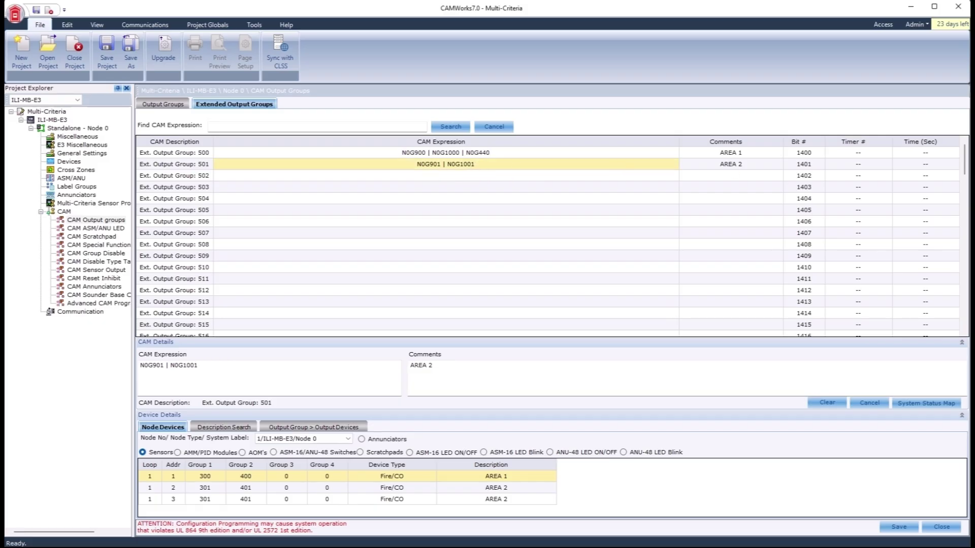
{"action": "left_click", "coordinate": [173, 152]}
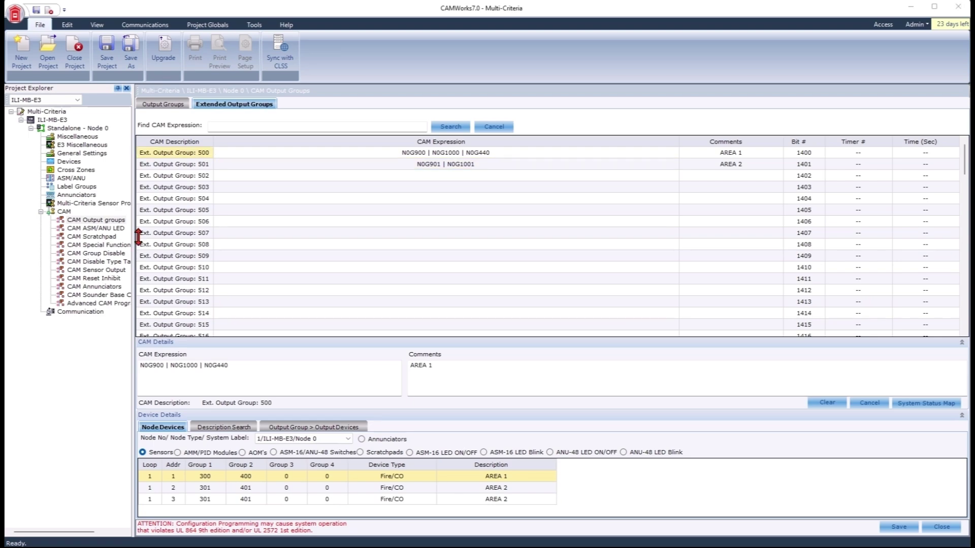
Show sounder base coded patterns for extended groups, checking Bit #2 expressions N0G1000 and N0G1001.
{"action": "left_click", "coordinate": [95, 295]}
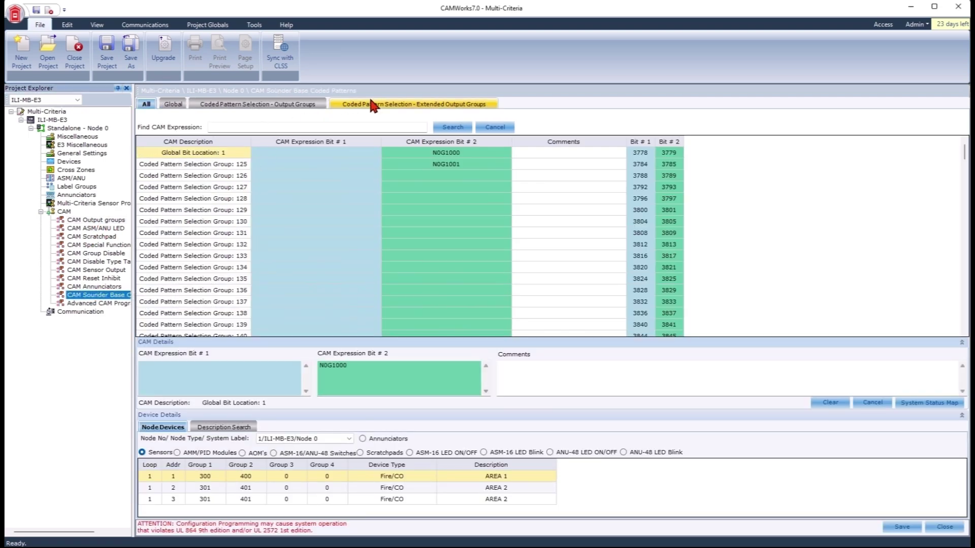
{"action": "left_click", "coordinate": [382, 105]}
{"action": "left_click", "coordinate": [475, 153]}
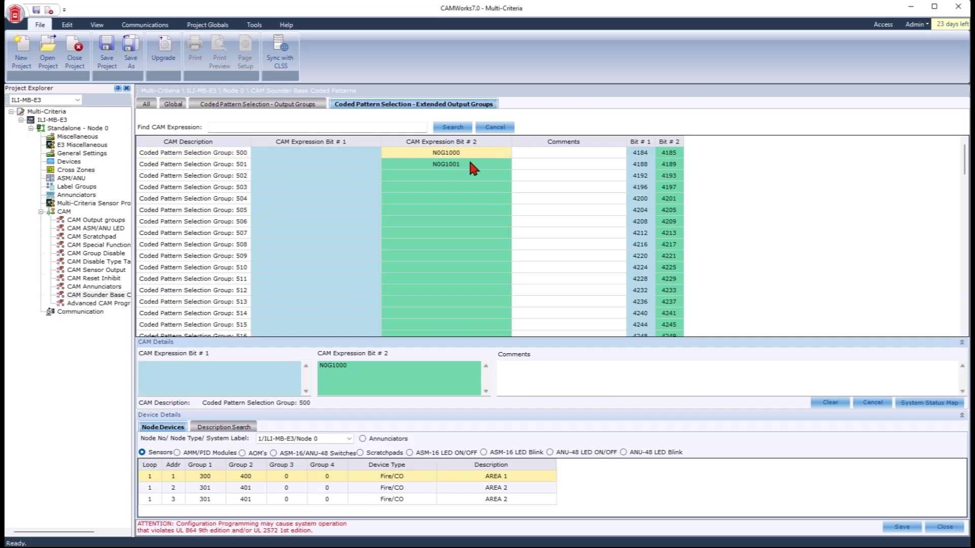
{"action": "left_click", "coordinate": [469, 163]}
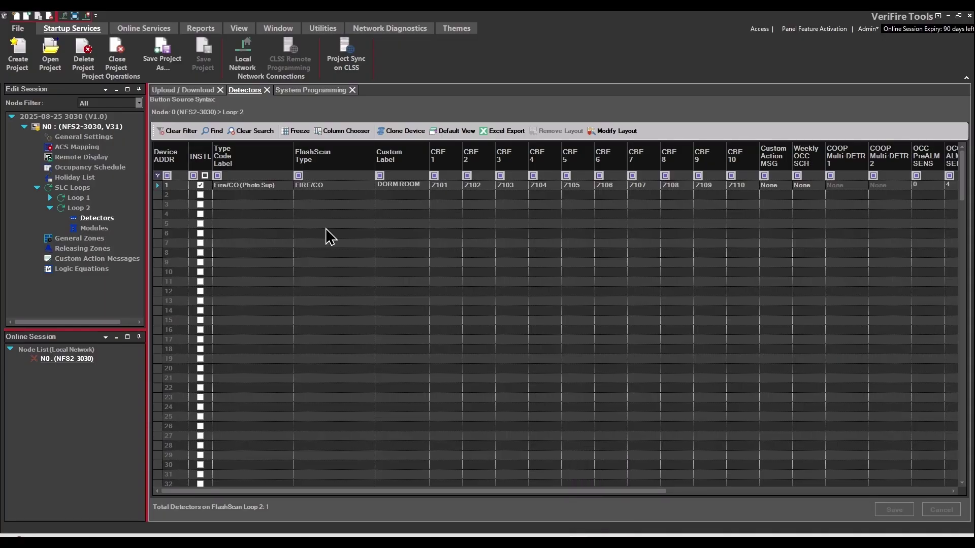
Select the DORM ROOM detector's CBE zones Z101–Z110, then go to ACS Mapping.
{"action": "mouse_move", "coordinate": [440, 189]}
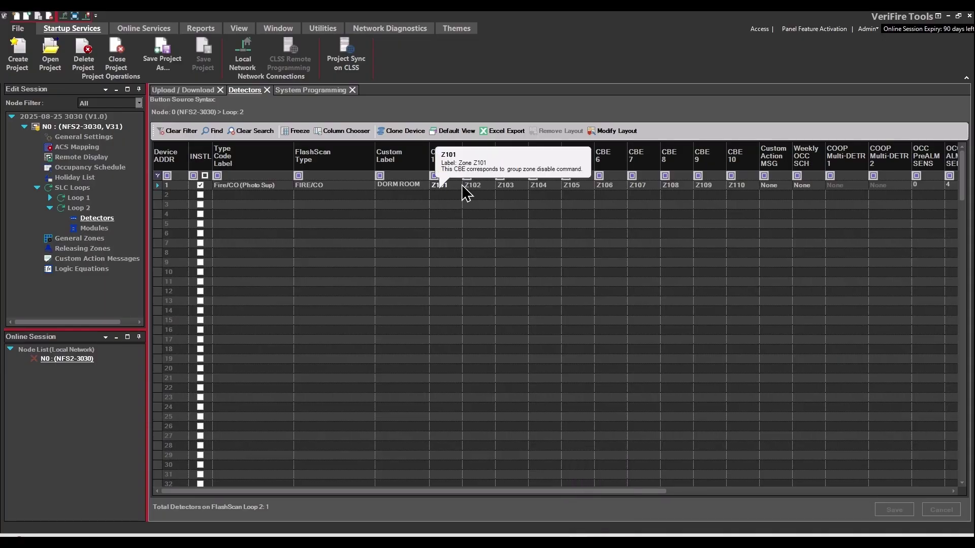
{"action": "left_click_drag", "start_coordinate": [470, 186], "coordinate": [756, 200]}
{"action": "left_click", "coordinate": [440, 186], "text": "ctrl"}
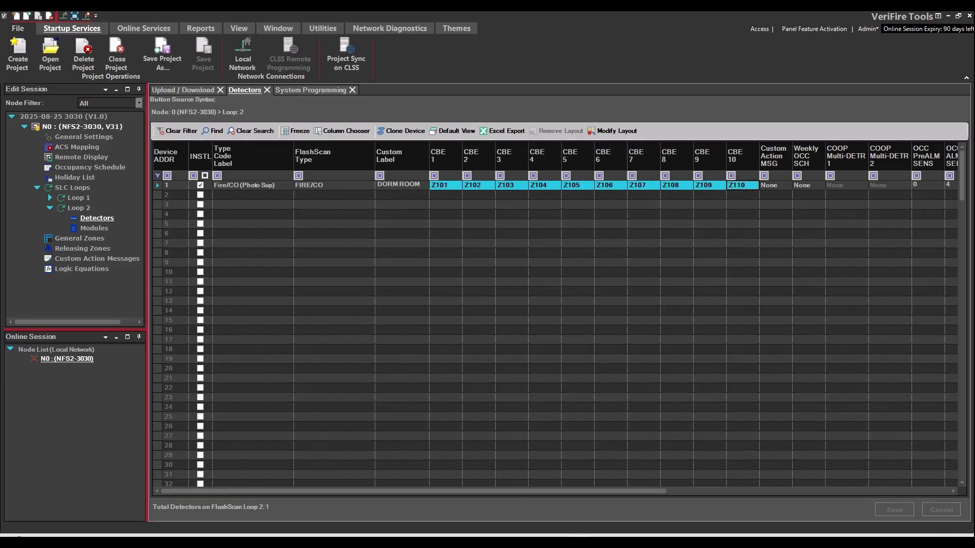
{"action": "mouse_move", "coordinate": [601, 540]}
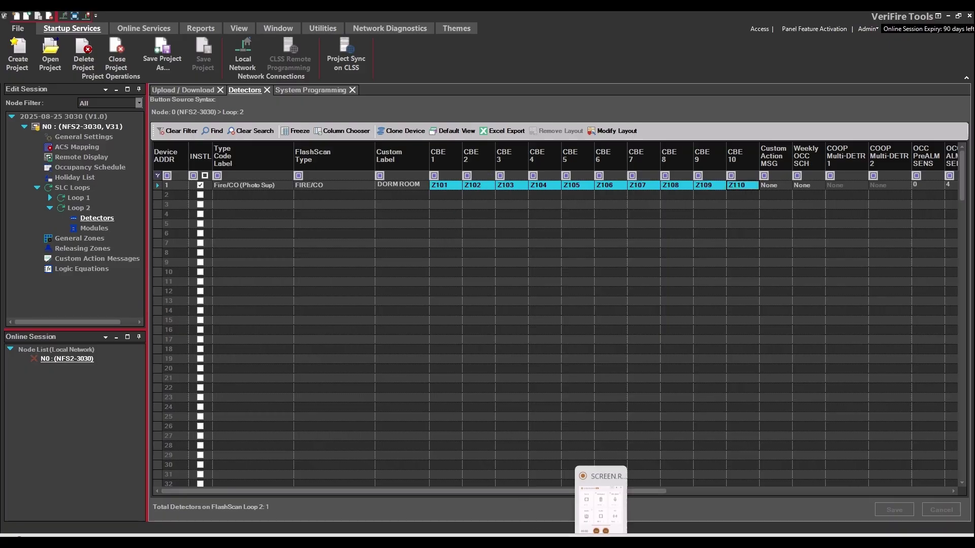
{"action": "left_click", "coordinate": [97, 148]}
Check the source zones of ACS points 1 and 10.
{"action": "left_click", "coordinate": [303, 187]}
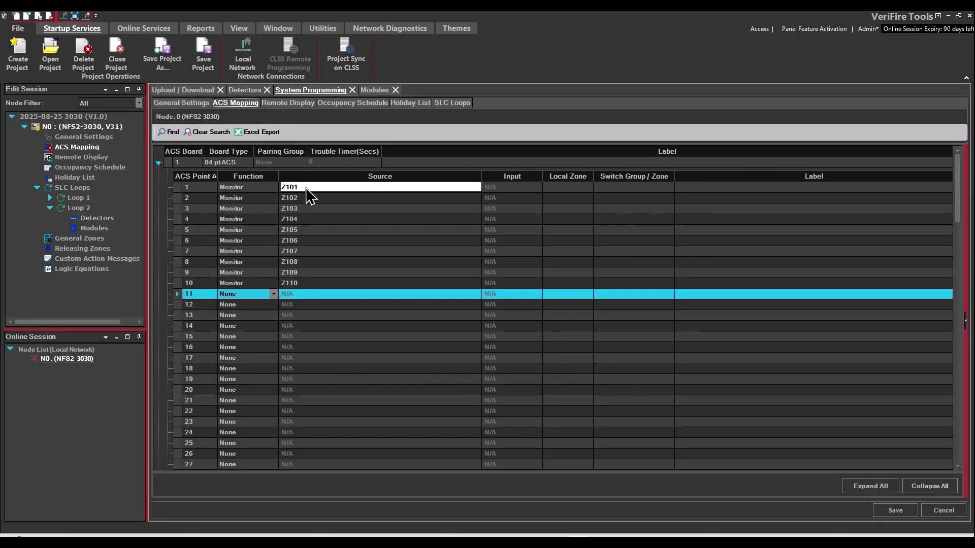
{"action": "left_click", "coordinate": [316, 283]}
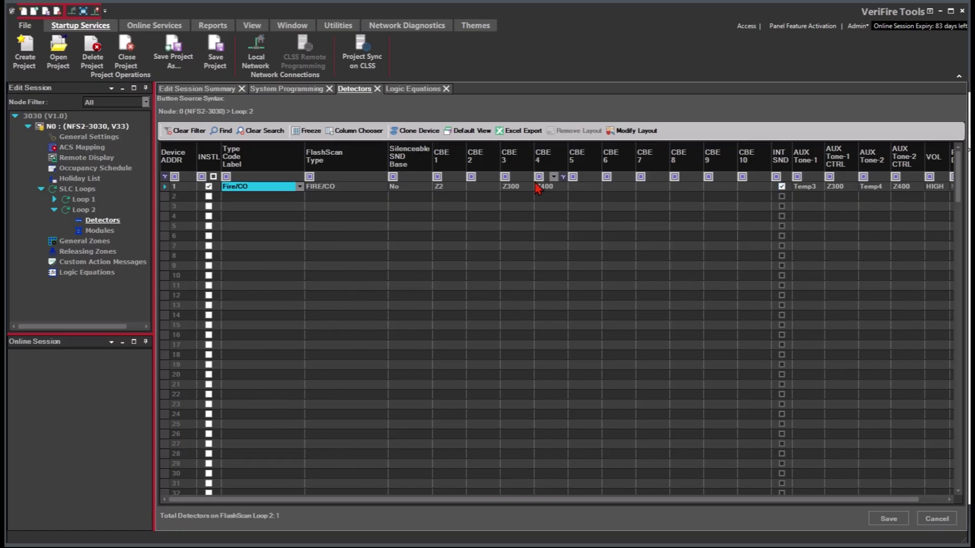
{"action": "left_click", "coordinate": [511, 188]}
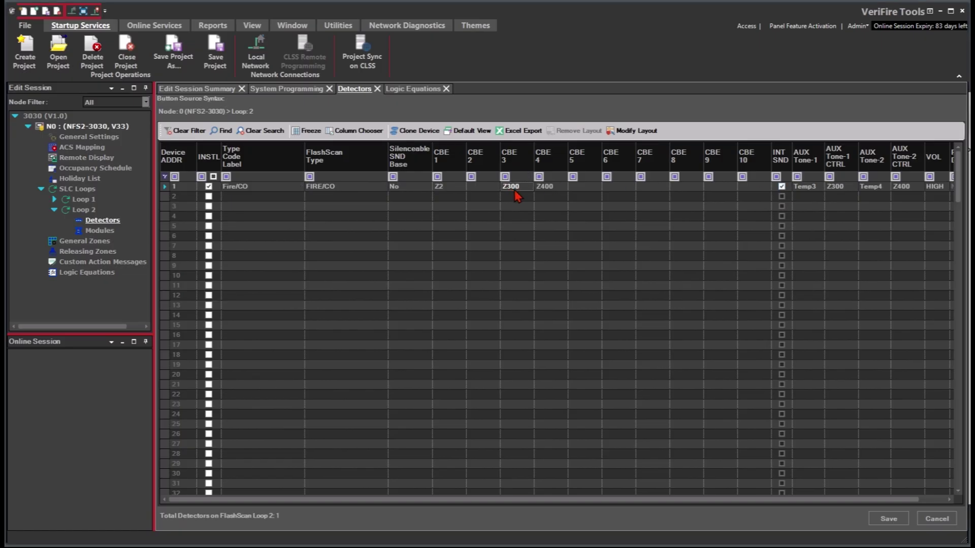
{"action": "left_click", "coordinate": [556, 190]}
{"action": "left_click", "coordinate": [557, 189]}
{"action": "left_click", "coordinate": [909, 190]}
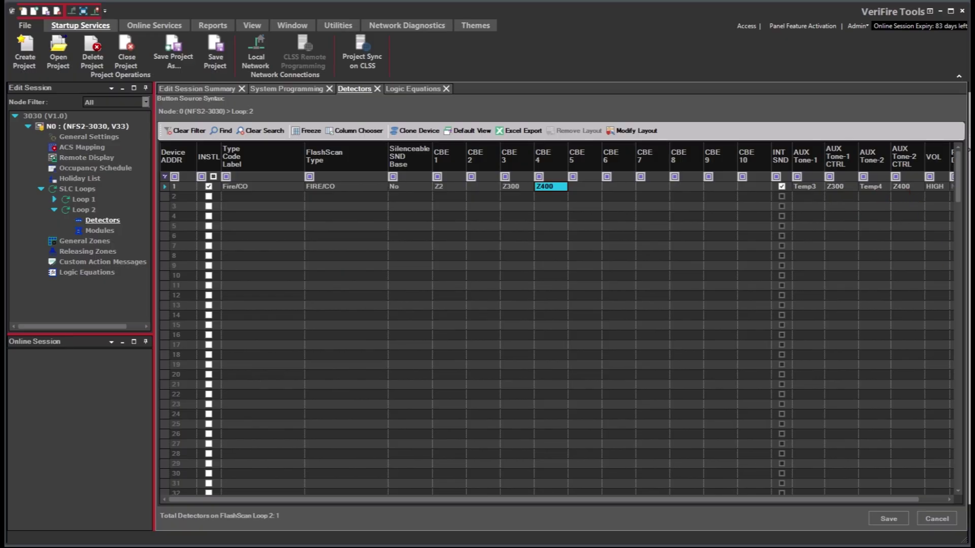